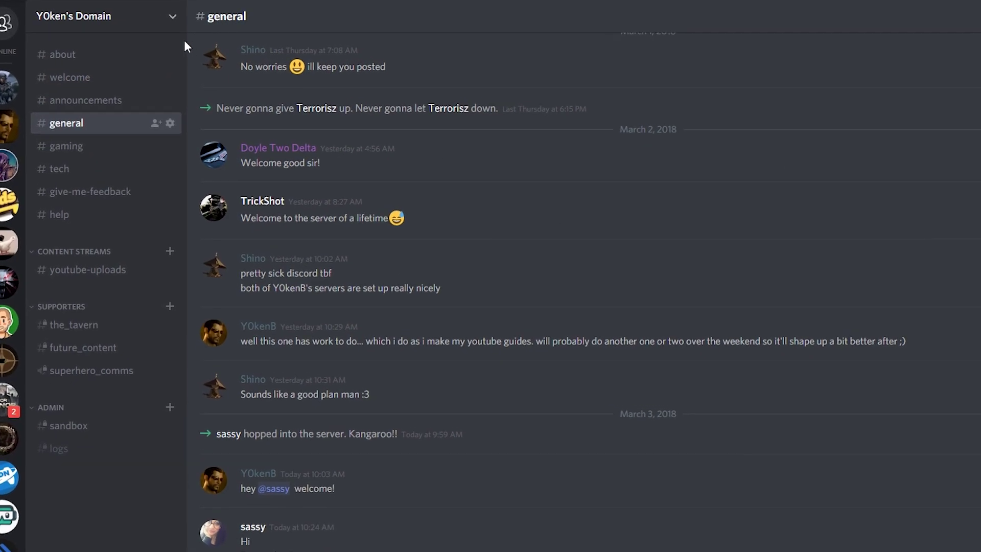
In the server's role settings, create a role named Squires and give it the bright green role color
{"action": "left_click", "coordinate": [173, 18]}
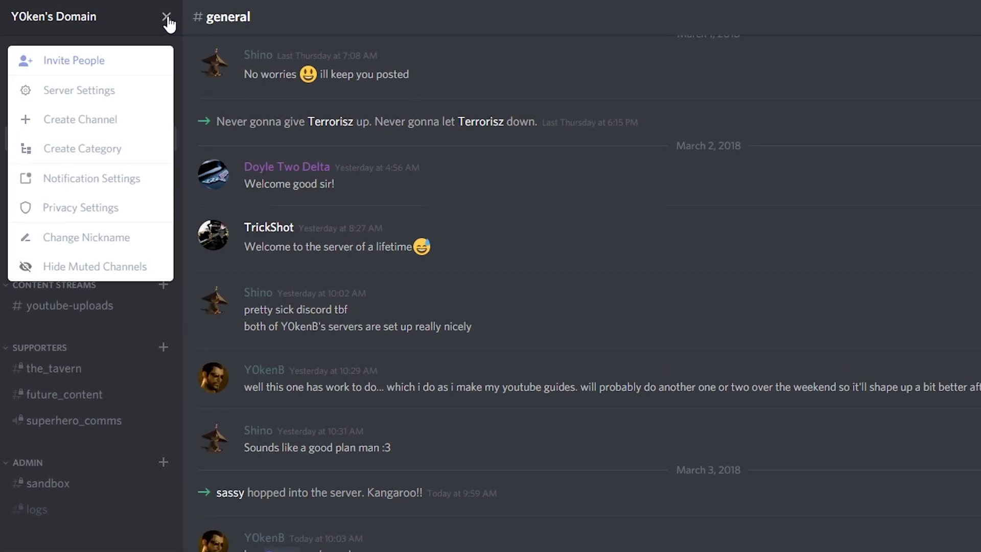
{"action": "left_click", "coordinate": [87, 91]}
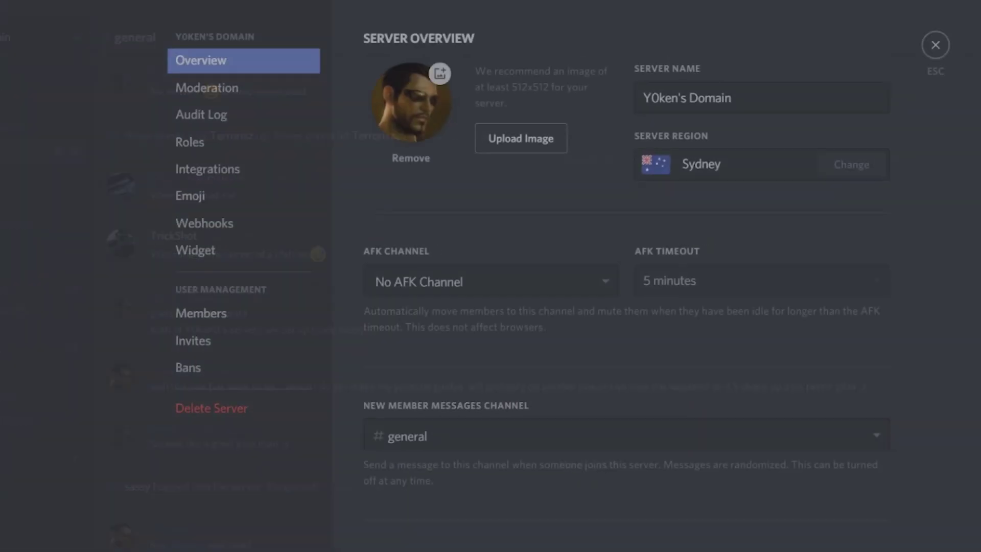
{"action": "left_click", "coordinate": [148, 152]}
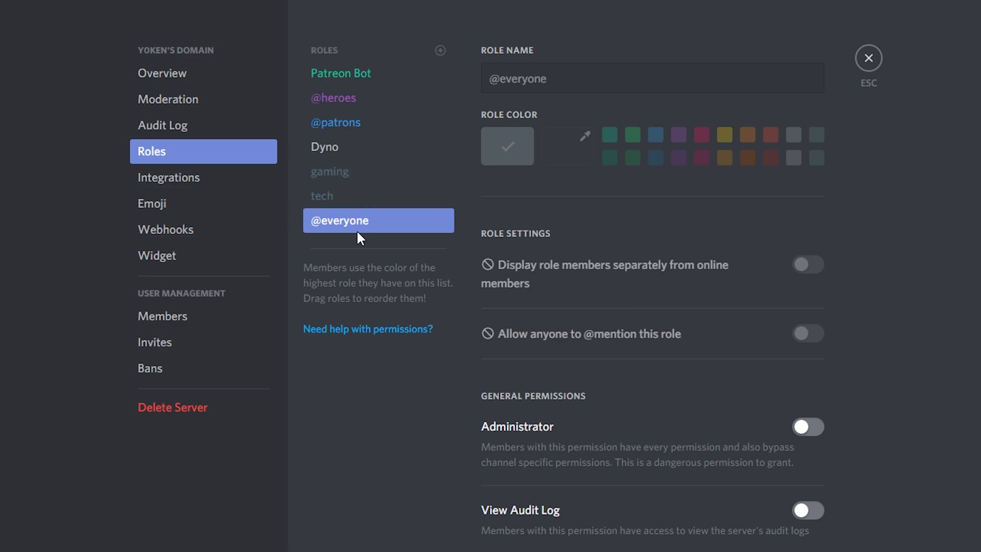
{"action": "left_click", "coordinate": [441, 51]}
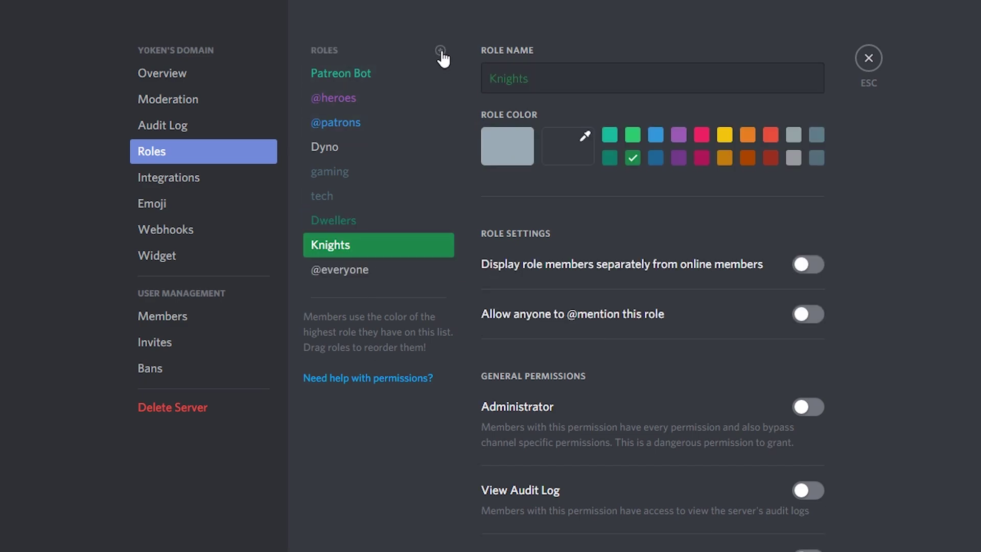
{"action": "left_click", "coordinate": [441, 51]}
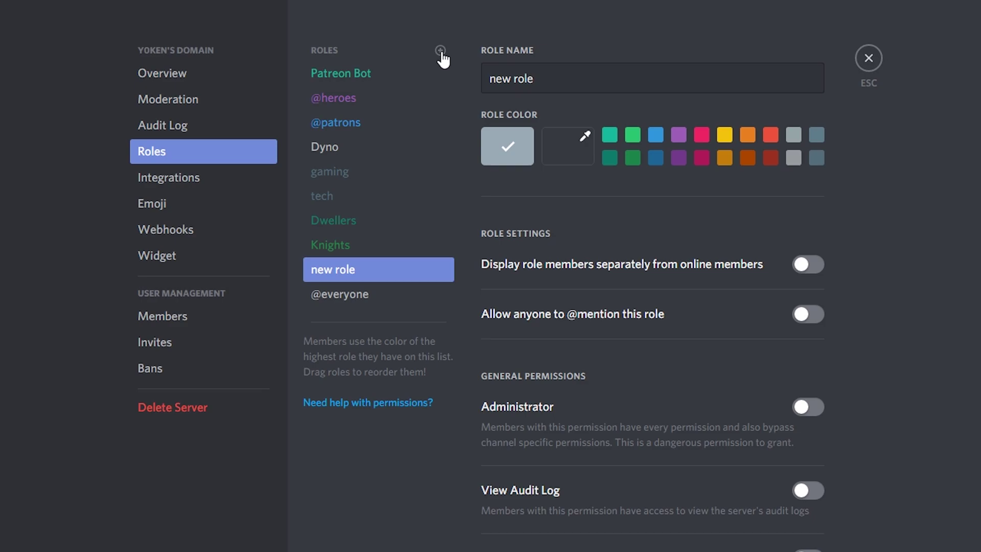
{"action": "left_click_drag", "start_coordinate": [641, 77], "coordinate": [313, 74]}
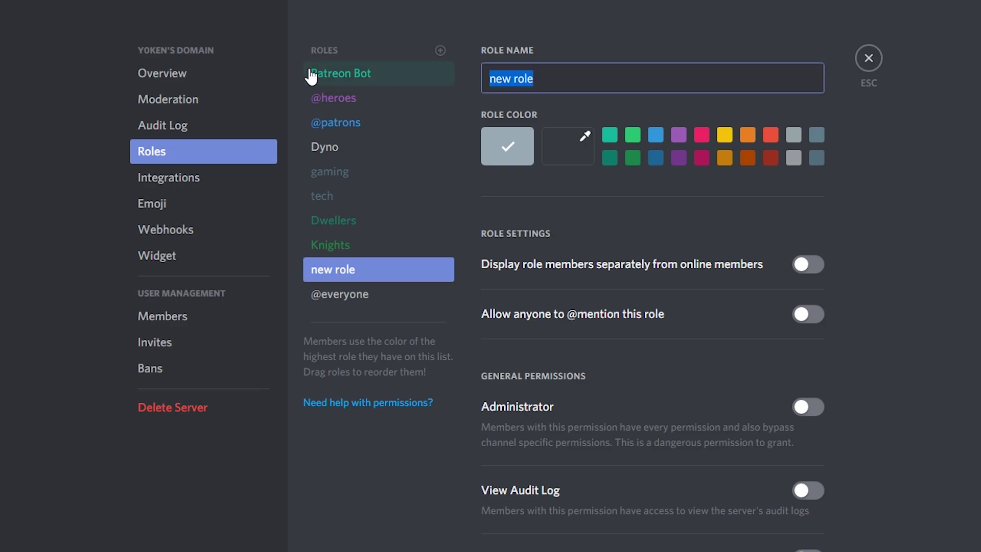
{"action": "type", "text": "Squires"}
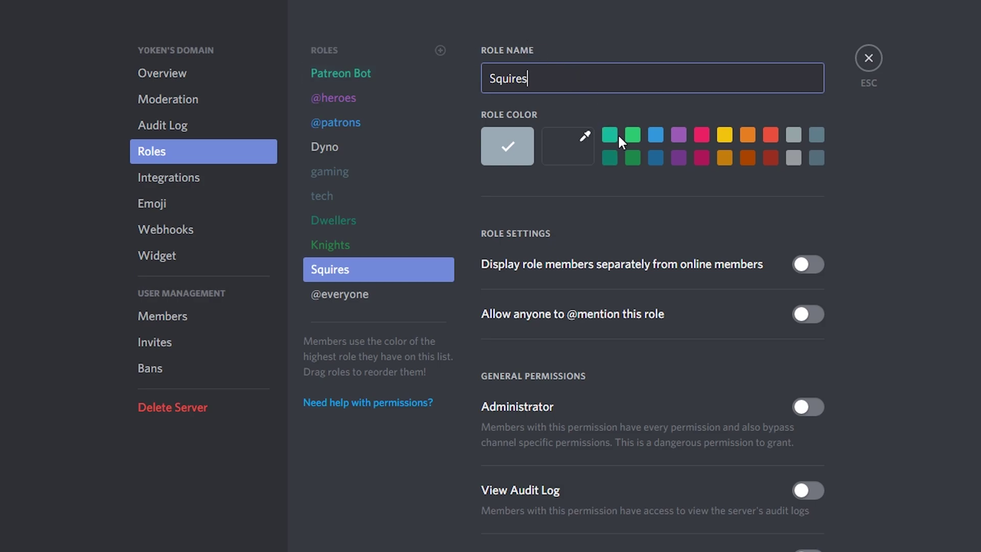
{"action": "left_click", "coordinate": [637, 138]}
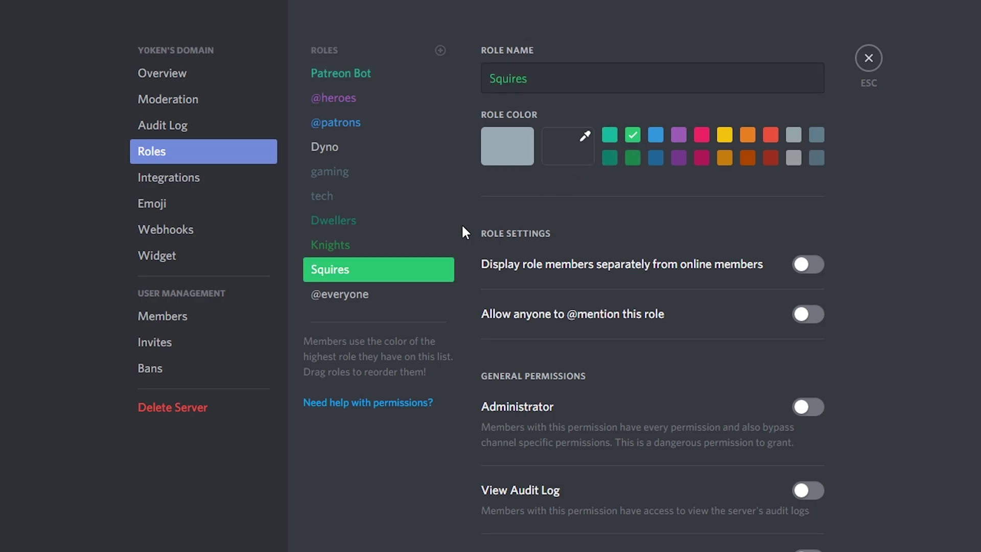
{"action": "scroll", "coordinate": [736, 348], "scroll_direction": "down", "scroll_amount": 15}
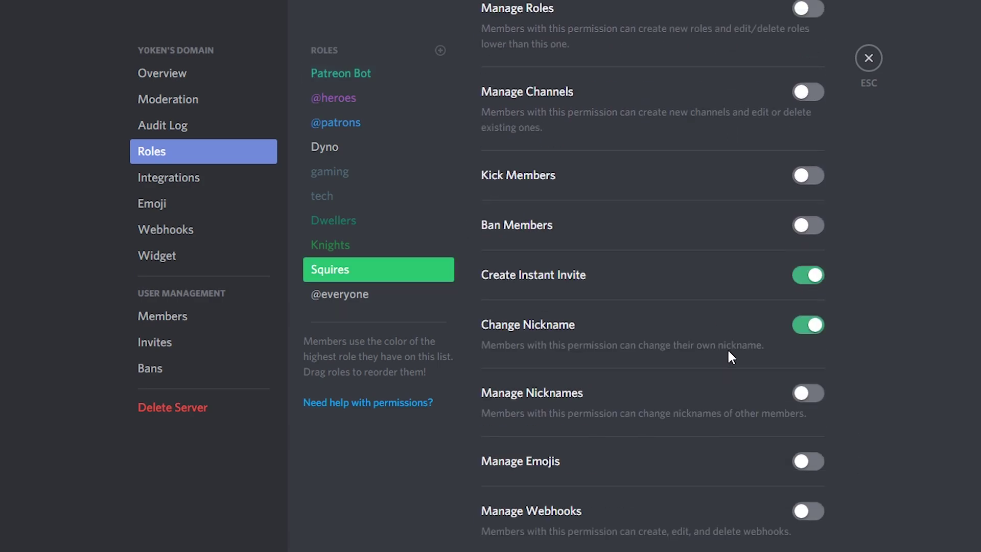
{"action": "scroll", "coordinate": [680, 511], "scroll_direction": "down", "scroll_amount": 10}
{"action": "scroll", "coordinate": [690, 394], "scroll_direction": "up", "scroll_amount": 20}
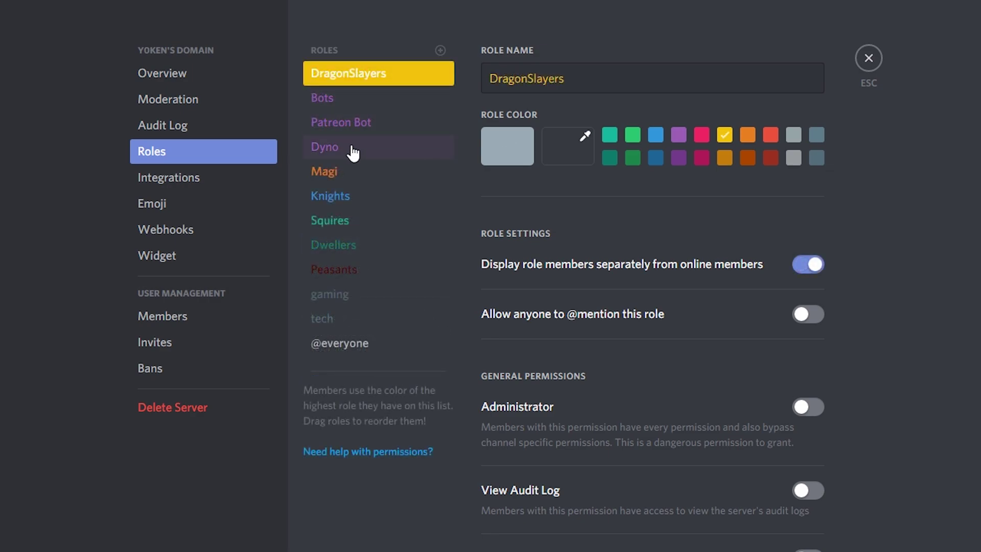
Display members separately from online members for the Magi, Knights, Squires, Dwellers and Peasants roles, then close the server settings
{"action": "left_click", "coordinate": [348, 174]}
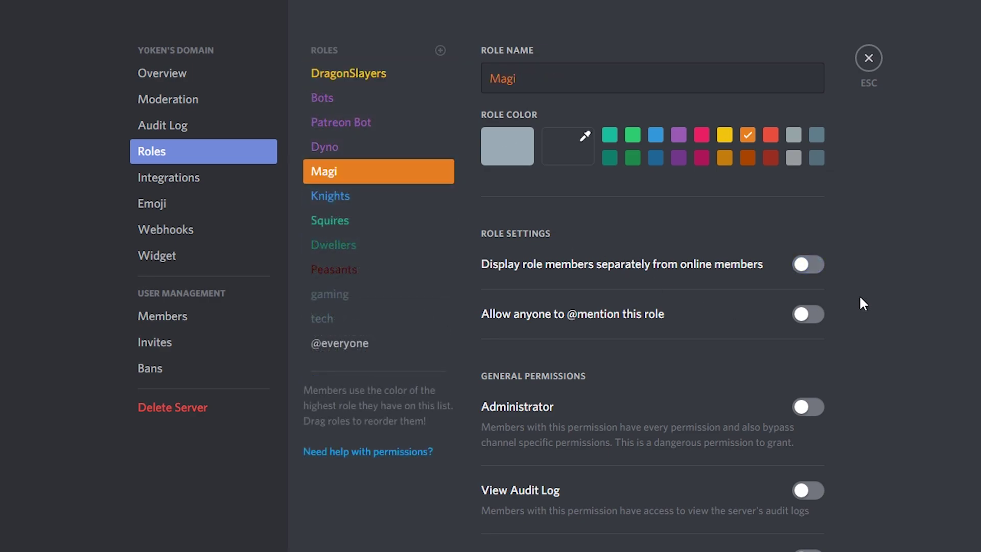
{"action": "left_click", "coordinate": [802, 264]}
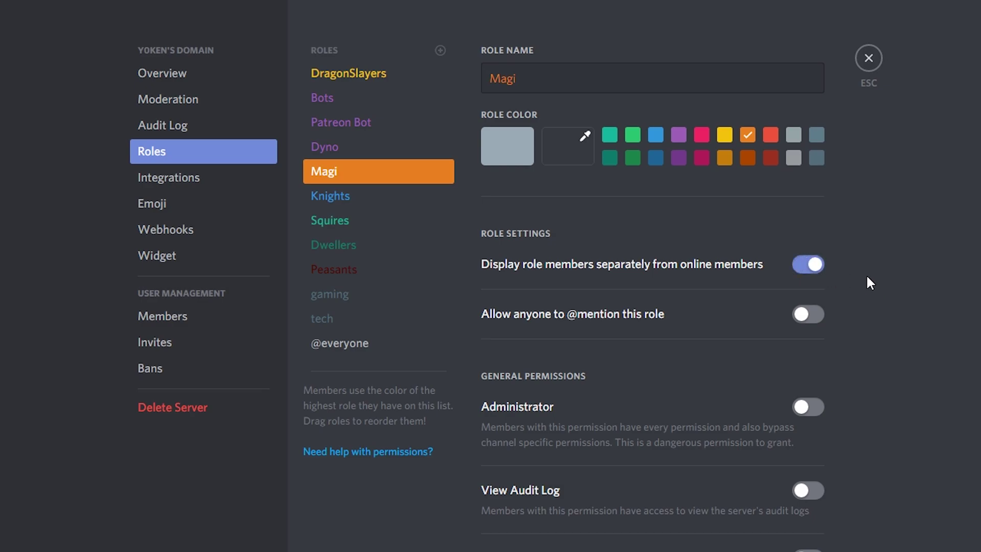
{"action": "left_click", "coordinate": [408, 196]}
{"action": "left_click", "coordinate": [809, 264]}
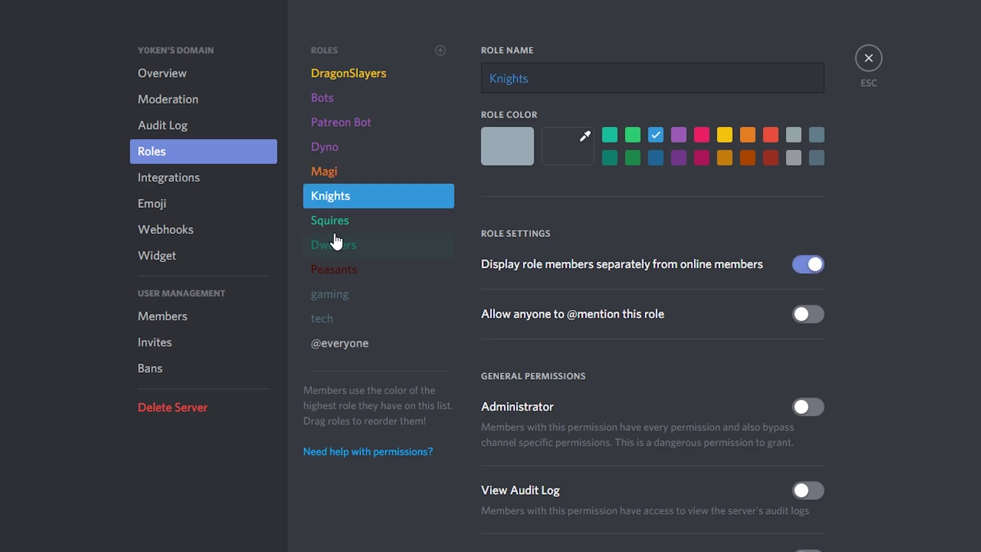
{"action": "left_click", "coordinate": [333, 222]}
{"action": "left_click", "coordinate": [809, 264]}
{"action": "left_click", "coordinate": [331, 251]}
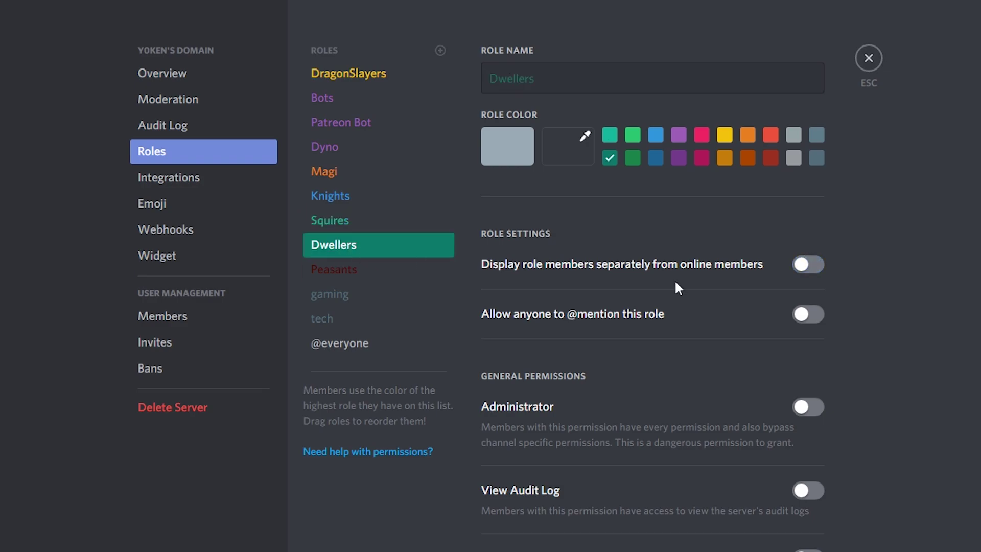
{"action": "left_click", "coordinate": [805, 264]}
{"action": "left_click", "coordinate": [376, 275]}
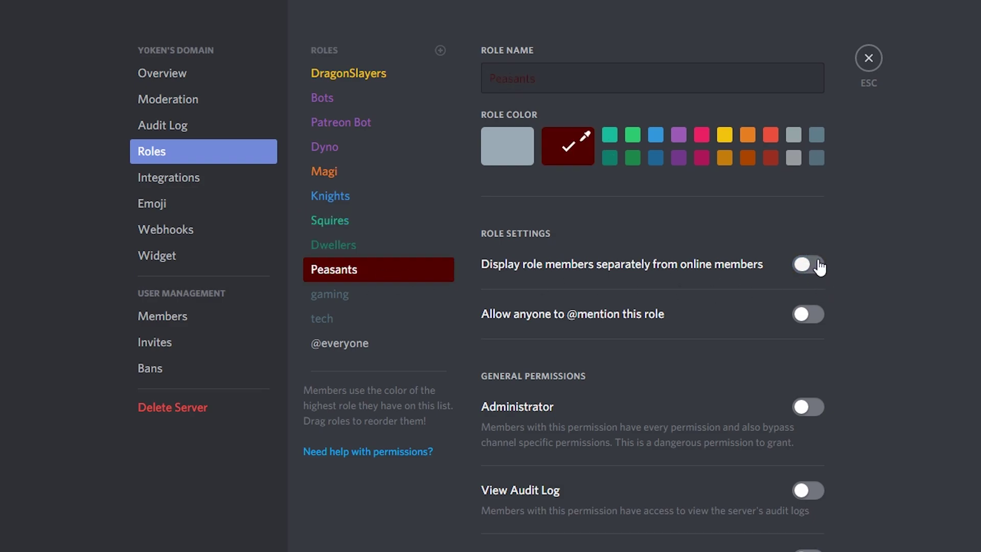
{"action": "left_click", "coordinate": [819, 266]}
{"action": "key", "text": "Escape"}
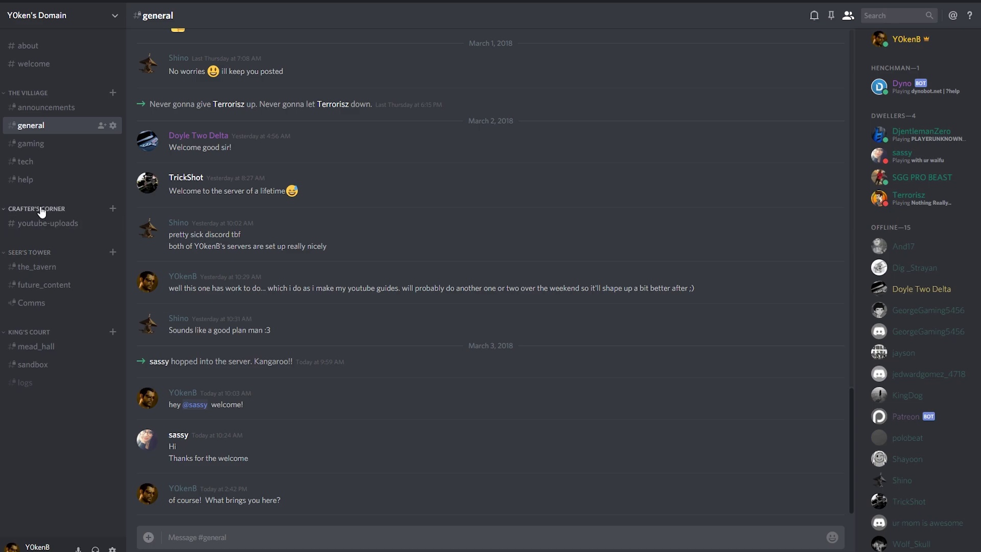
Open the permissions of The Villiage category and examine those of the DragonSlayers role
{"action": "right_click", "coordinate": [42, 92]}
{"action": "left_click", "coordinate": [58, 147]}
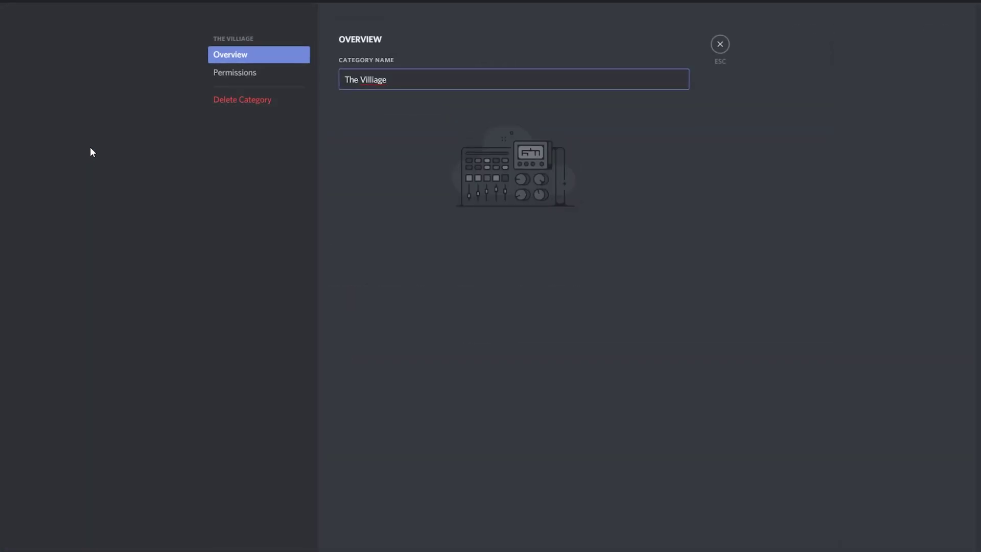
{"action": "left_click", "coordinate": [240, 77]}
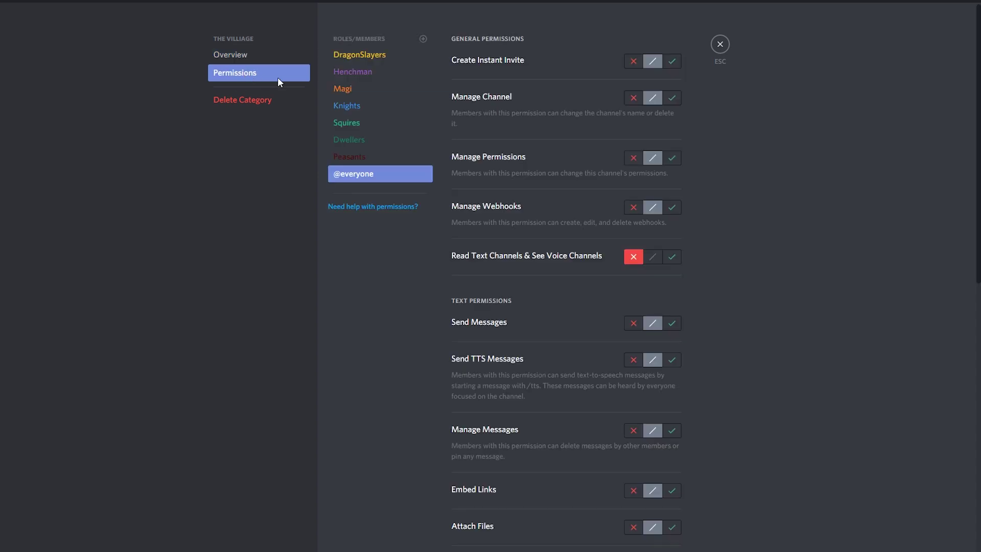
{"action": "left_click", "coordinate": [388, 60]}
{"action": "scroll", "coordinate": [659, 430], "scroll_direction": "down", "scroll_amount": 7}
{"action": "scroll", "coordinate": [659, 430], "scroll_direction": "up", "scroll_amount": 7}
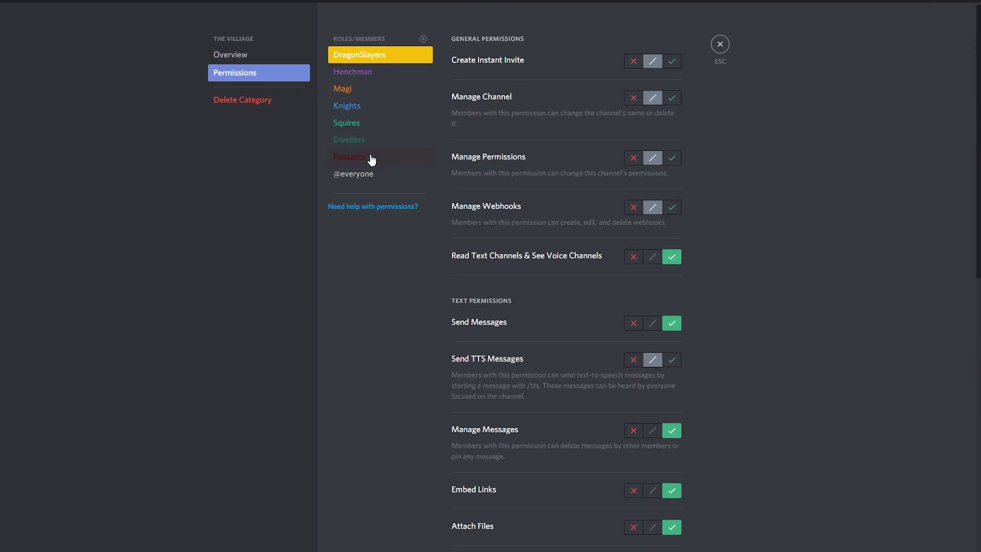
Review the Magi, Dwellers and Peasants permissions for The Villiage category, then close the category settings
{"action": "left_click", "coordinate": [366, 89]}
{"action": "scroll", "coordinate": [596, 351], "scroll_direction": "down", "scroll_amount": 3}
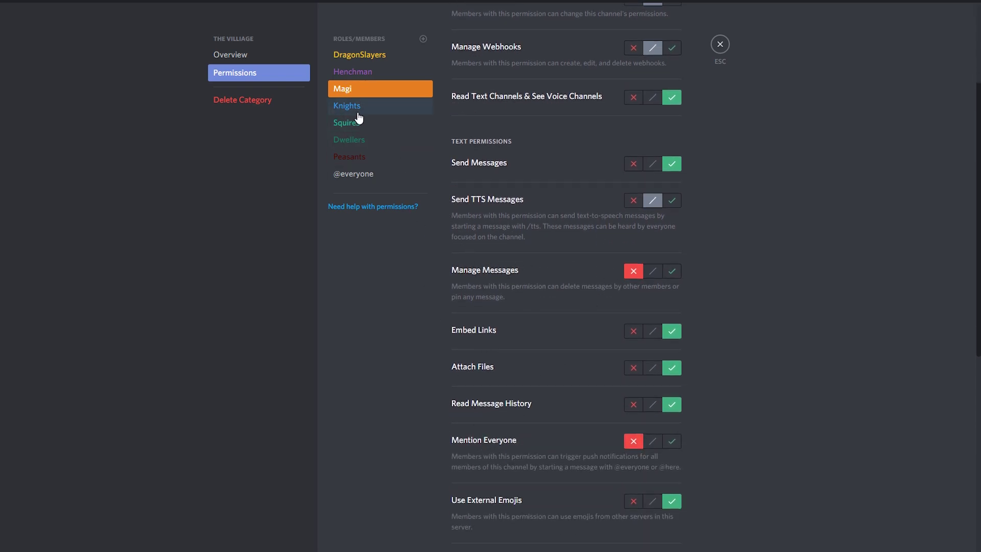
{"action": "left_click", "coordinate": [361, 142]}
{"action": "scroll", "coordinate": [542, 332], "scroll_direction": "down", "scroll_amount": 3}
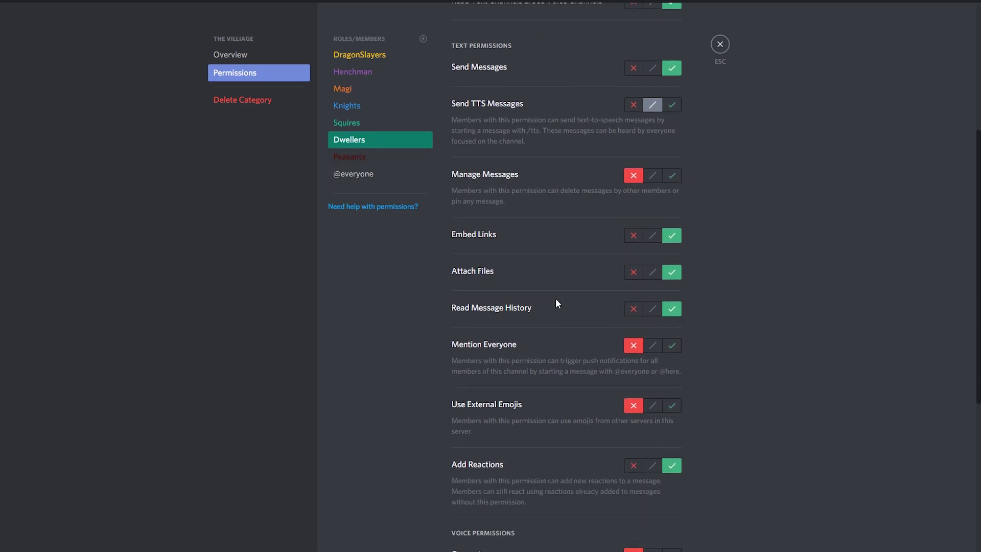
{"action": "left_click", "coordinate": [365, 158]}
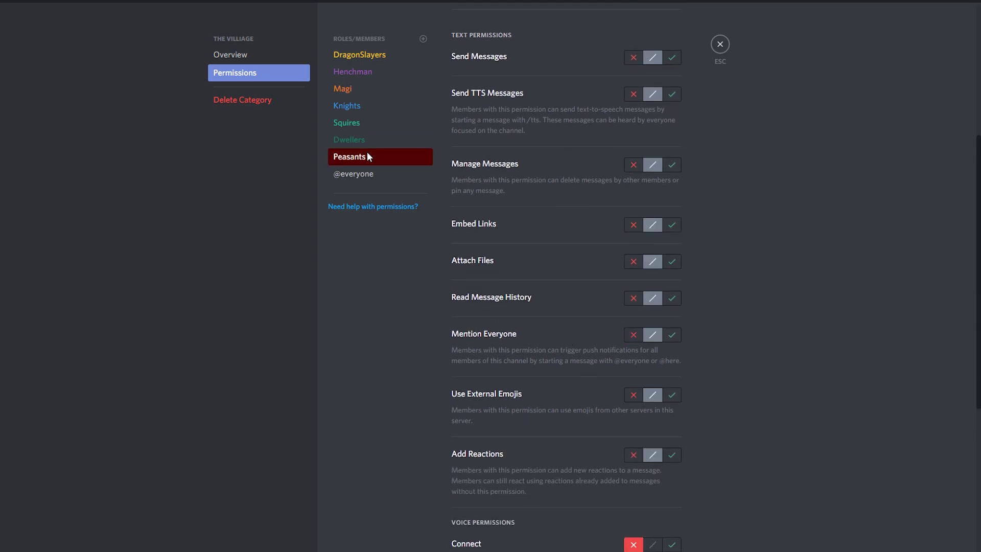
{"action": "scroll", "coordinate": [583, 390], "scroll_direction": "down", "scroll_amount": 8}
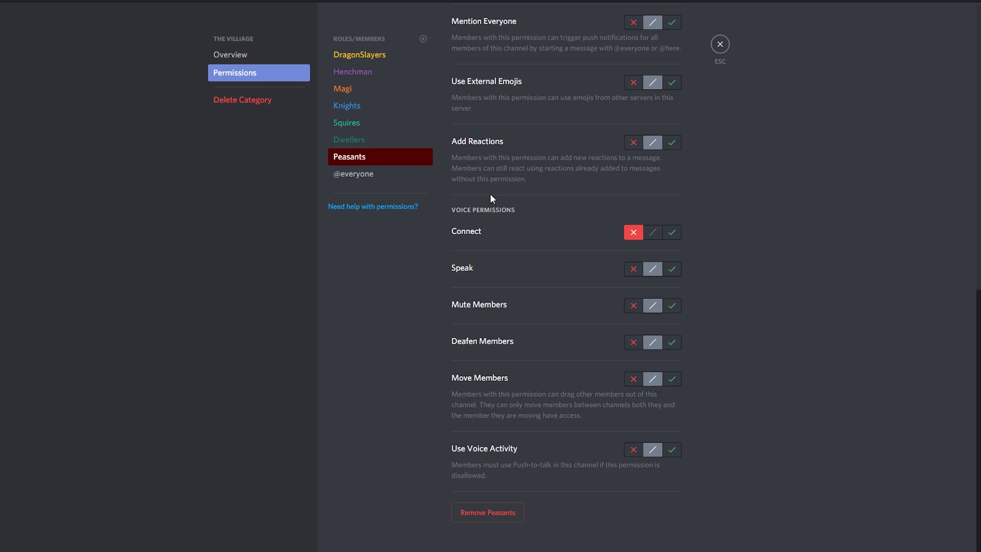
{"action": "scroll", "coordinate": [510, 310], "scroll_direction": "up", "scroll_amount": 10}
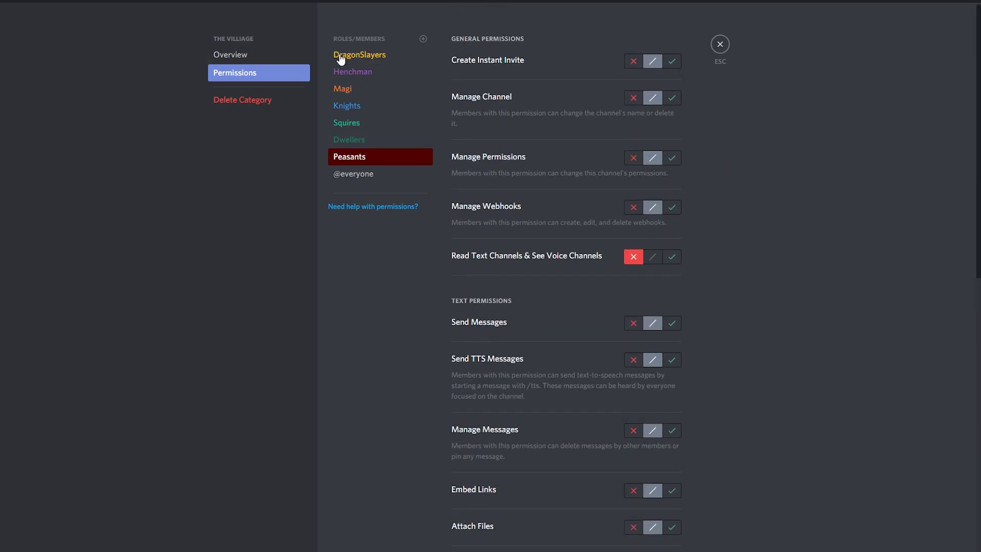
{"action": "left_click", "coordinate": [719, 45]}
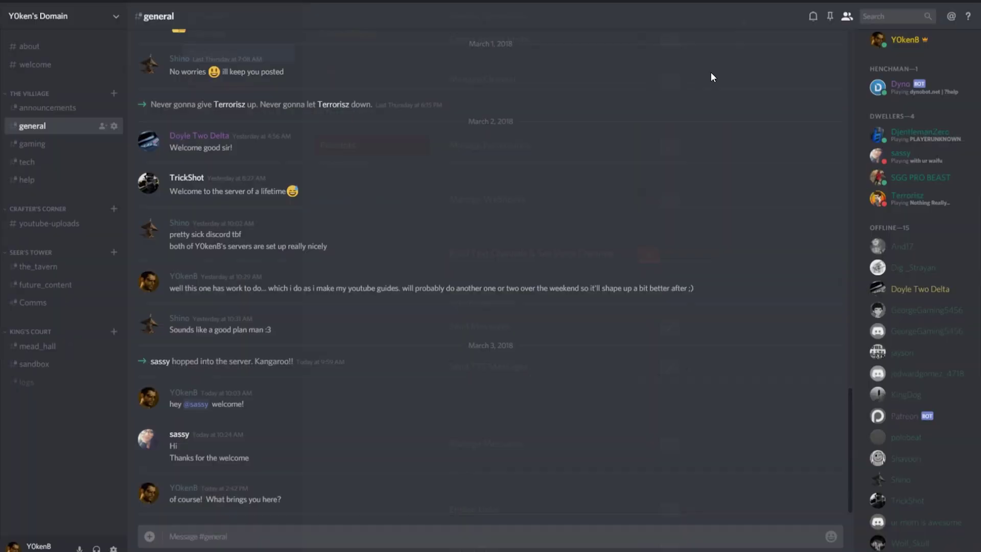
View the welcome, announcements and general channels in turn
{"action": "left_click", "coordinate": [35, 66]}
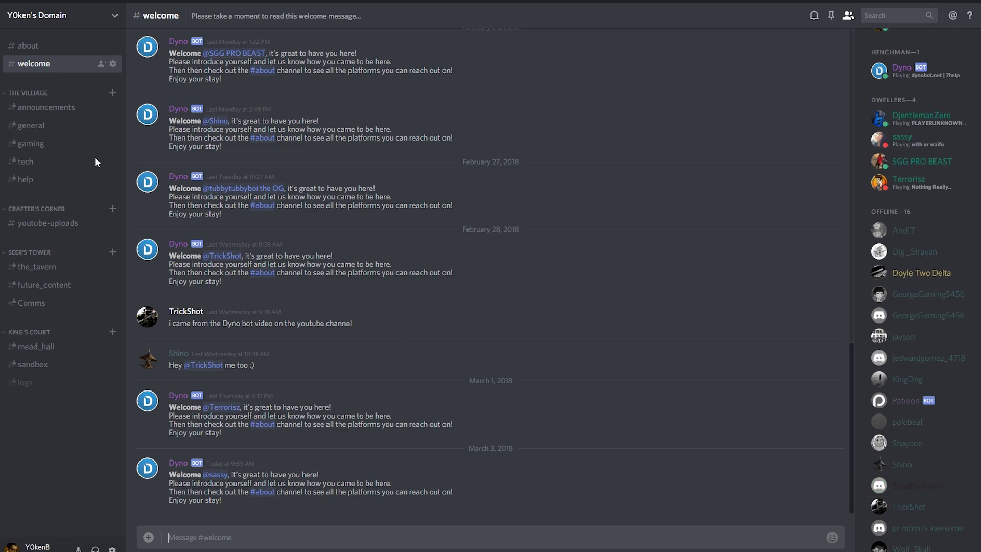
{"action": "left_click", "coordinate": [38, 110]}
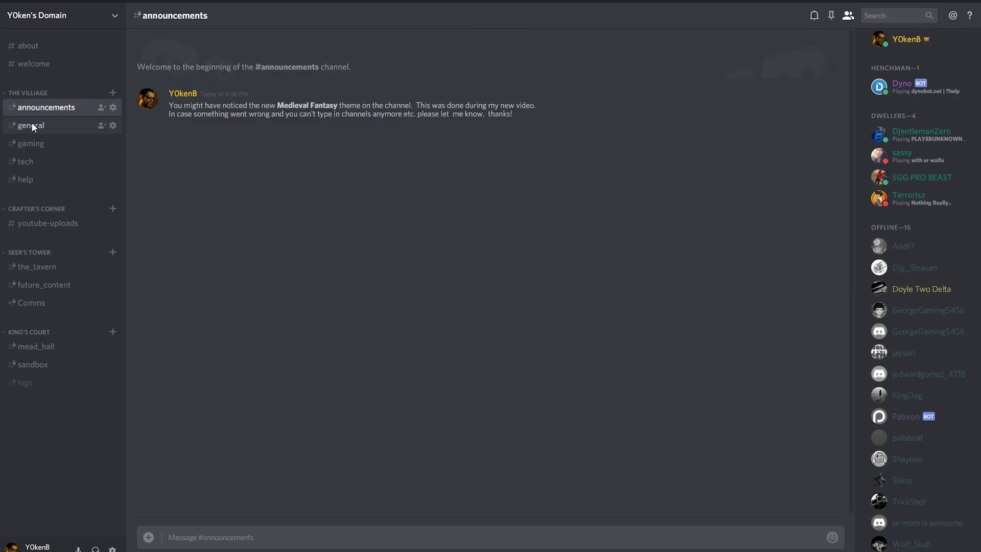
{"action": "left_click", "coordinate": [34, 126]}
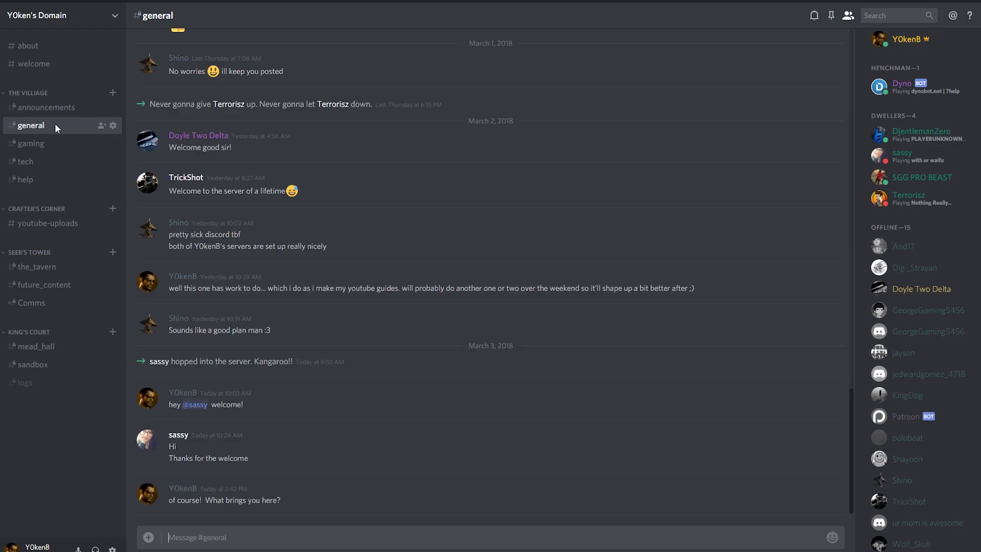
From the welcome channel's member list, assign the Dwellers role to the offline member who holds the Peasants role
{"action": "left_click", "coordinate": [43, 67]}
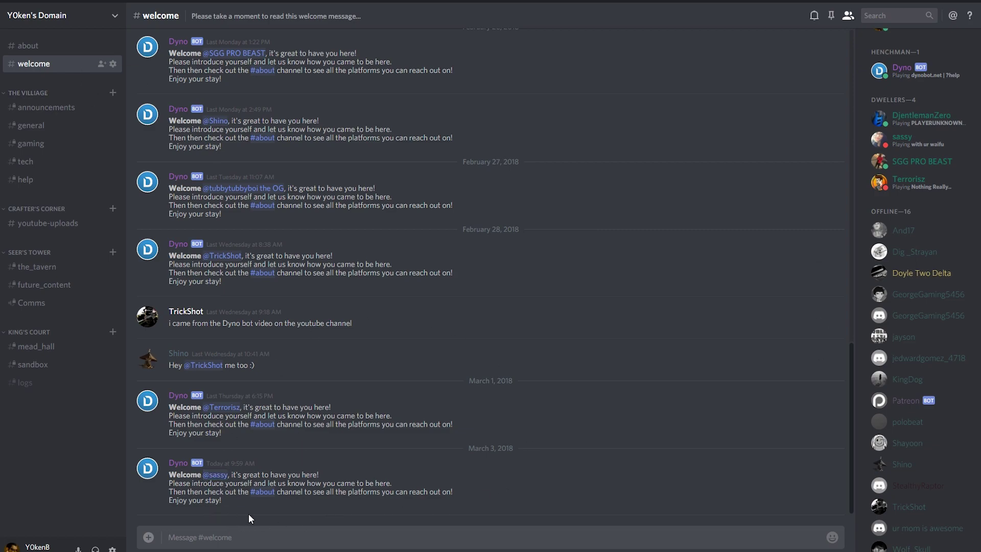
{"action": "right_click", "coordinate": [917, 486]}
{"action": "mouse_move", "coordinate": [870, 472]}
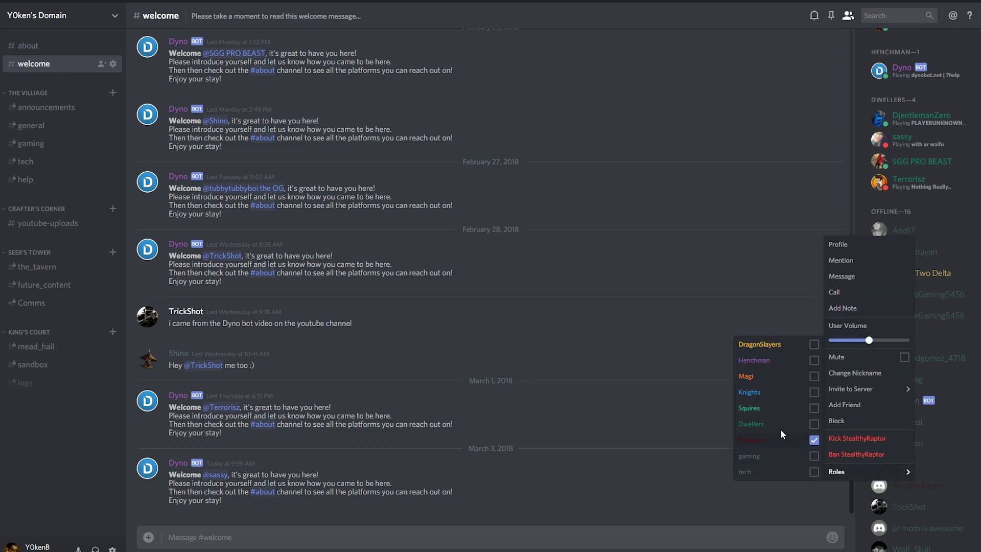
{"action": "left_click", "coordinate": [814, 425]}
{"action": "left_click", "coordinate": [526, 434]}
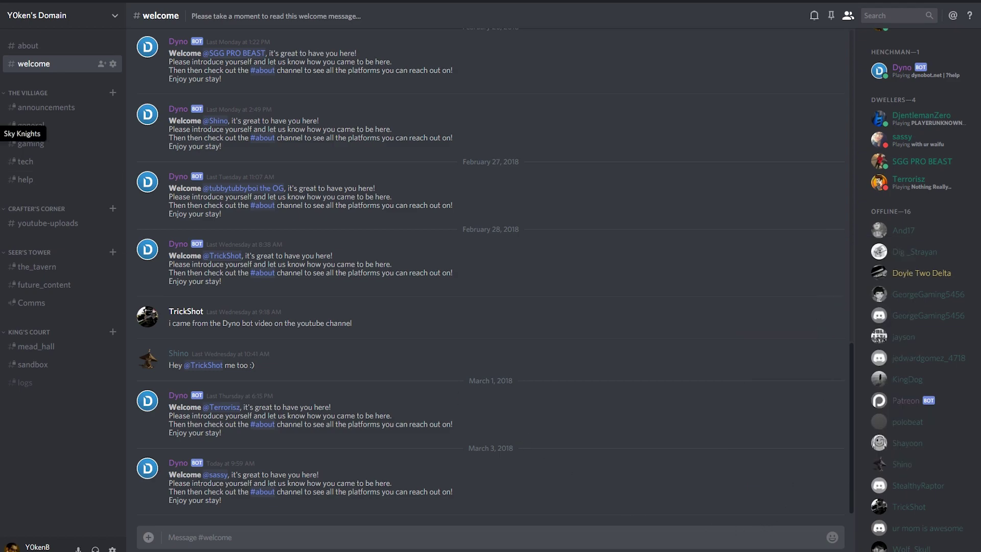
Compare Read Text Channels & See Voice Channels in the Seer's Tower category for each role from Peasants up to DragonSlayers, skipping Henchman
{"action": "left_click", "coordinate": [36, 125]}
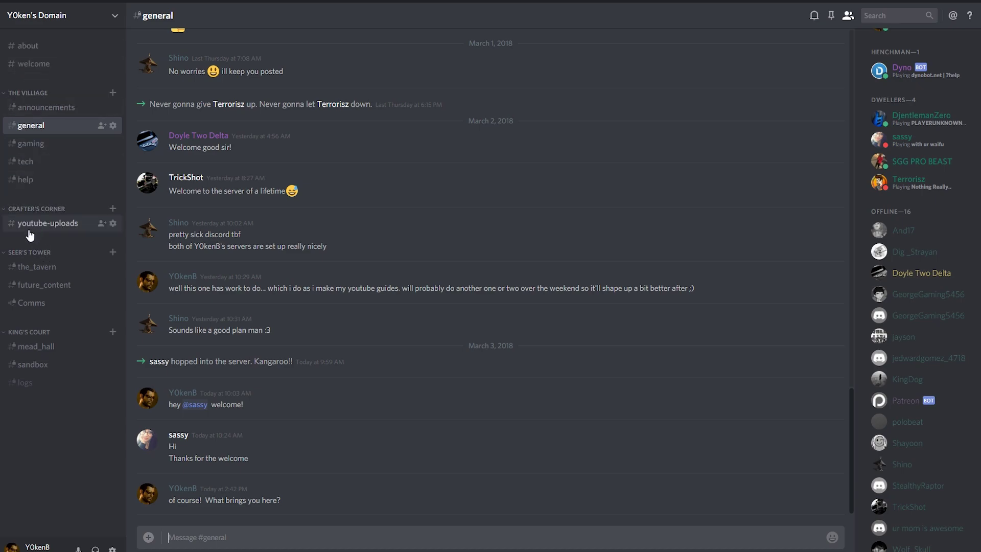
{"action": "right_click", "coordinate": [32, 254]}
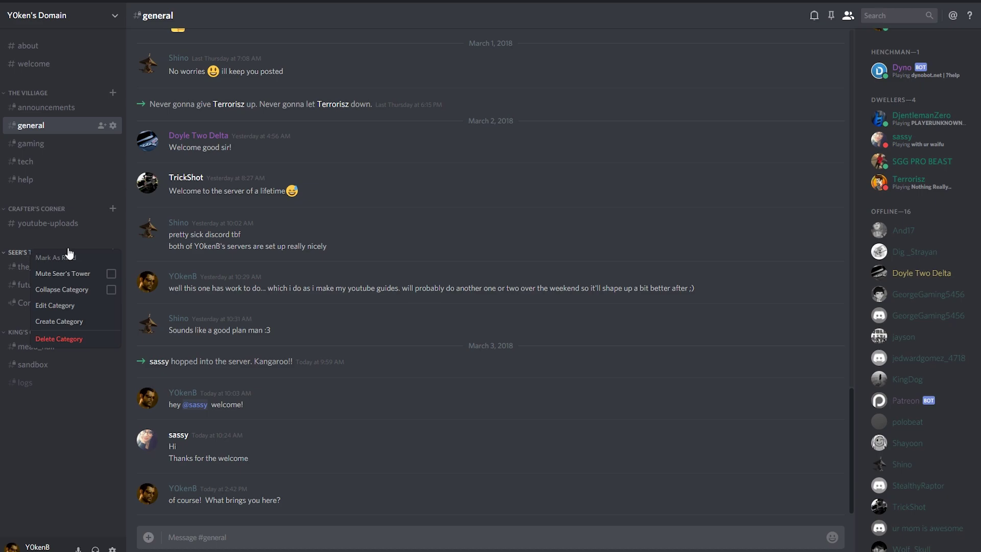
{"action": "left_click", "coordinate": [53, 307]}
{"action": "left_click", "coordinate": [258, 76]}
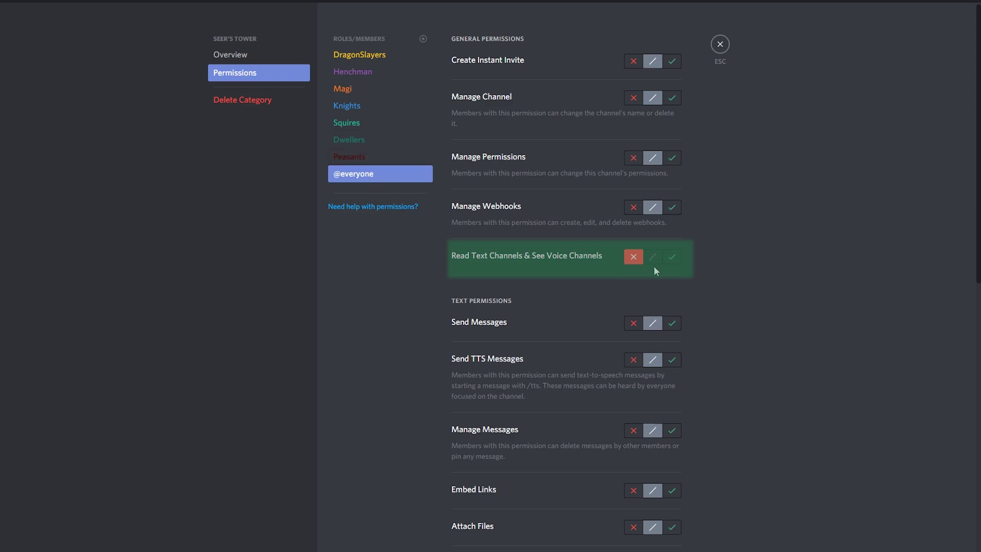
{"action": "left_click", "coordinate": [360, 158]}
{"action": "left_click", "coordinate": [354, 140]}
{"action": "left_click", "coordinate": [352, 122]}
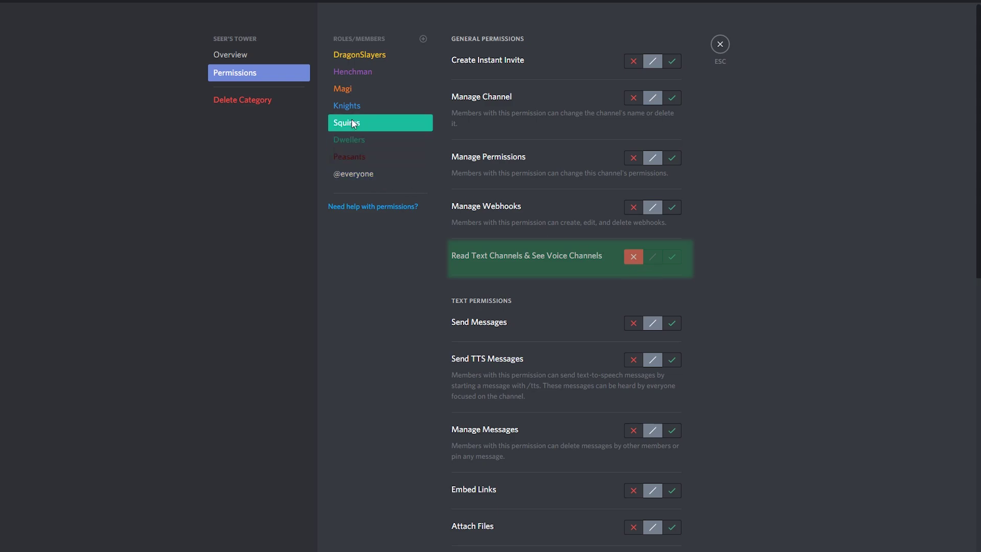
{"action": "left_click", "coordinate": [354, 106]}
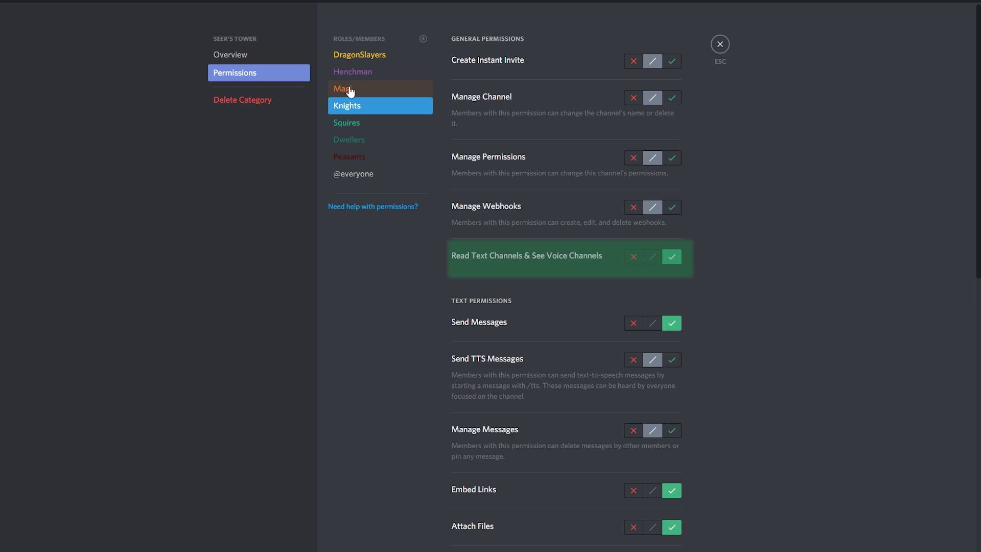
{"action": "left_click", "coordinate": [351, 90]}
{"action": "left_click", "coordinate": [367, 56]}
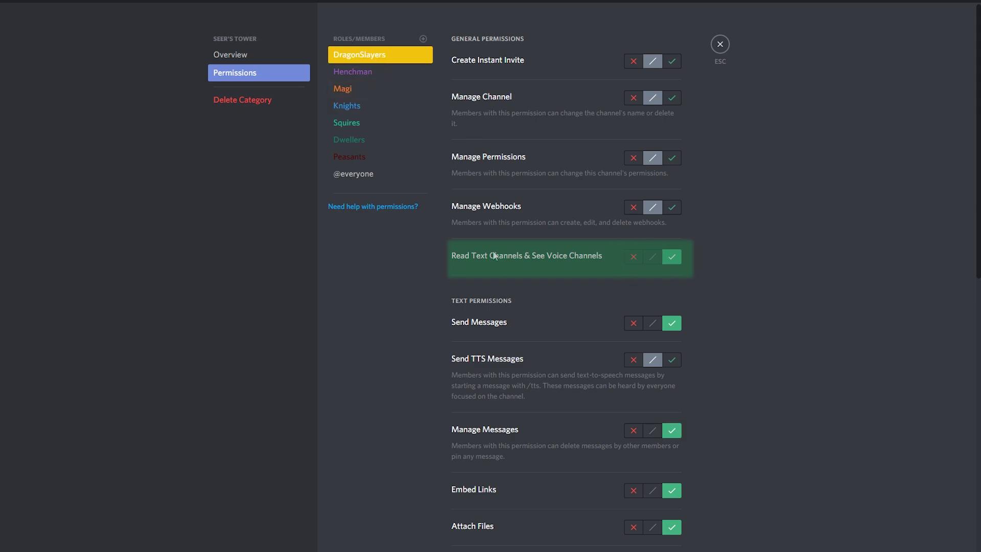
{"action": "left_click", "coordinate": [721, 45]}
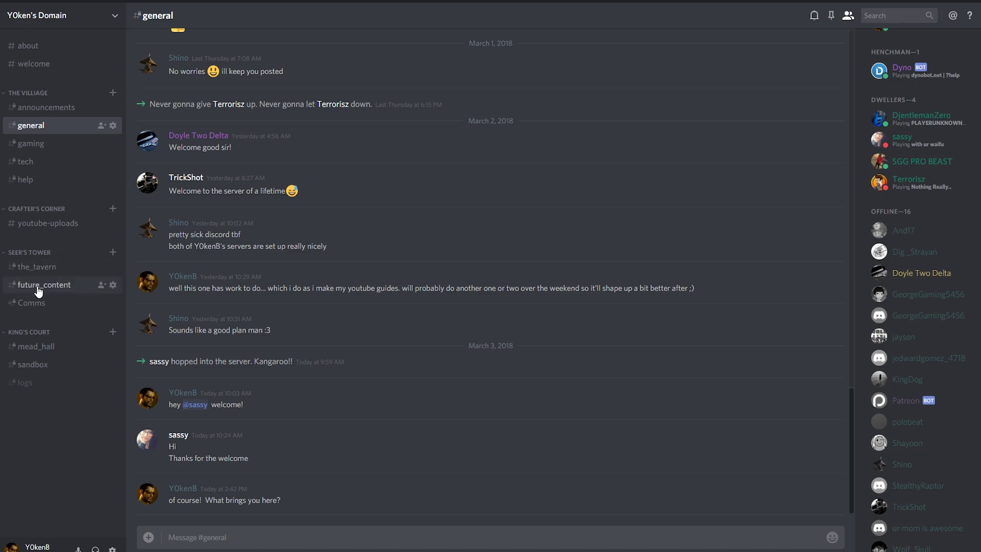
{"action": "scroll", "coordinate": [691, 218], "scroll_direction": "up", "scroll_amount": 3}
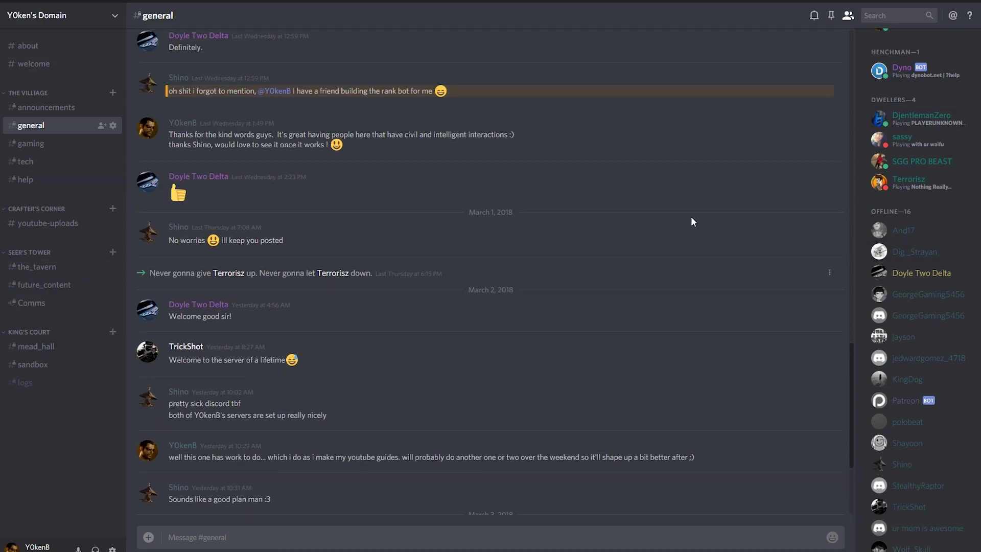
{"action": "scroll", "coordinate": [687, 261], "scroll_direction": "down", "scroll_amount": 4}
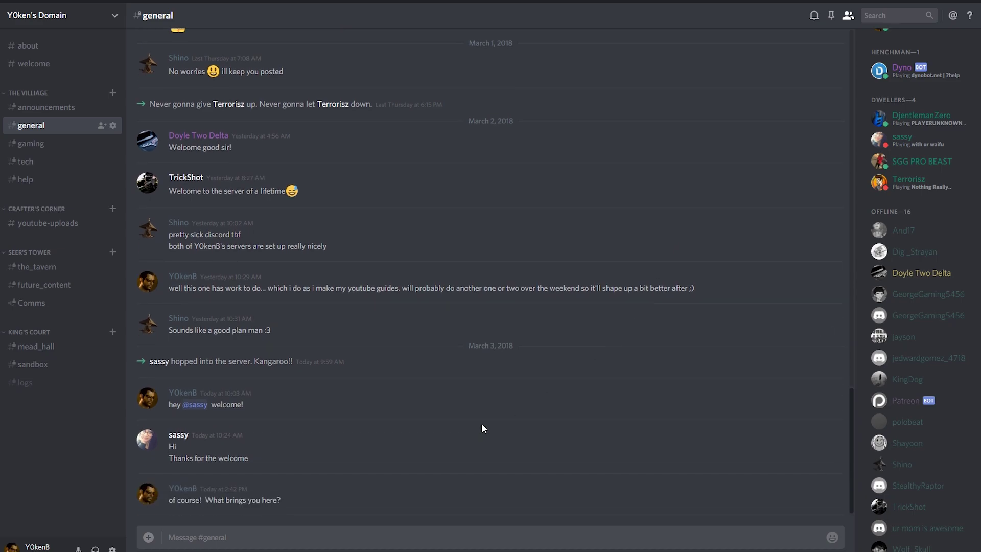